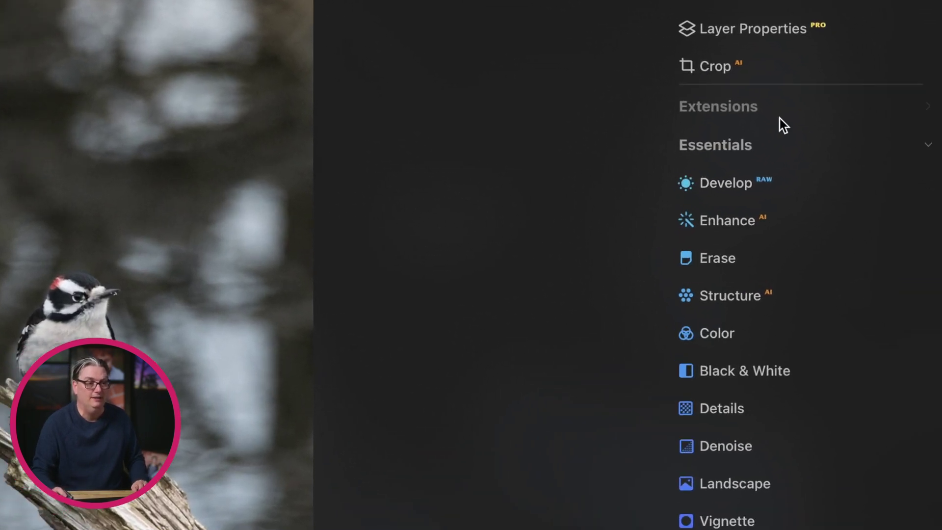
# Start a Crop AI crop of the woodpecker photo, leaving the ratio at Original
pyautogui.click(736, 67)
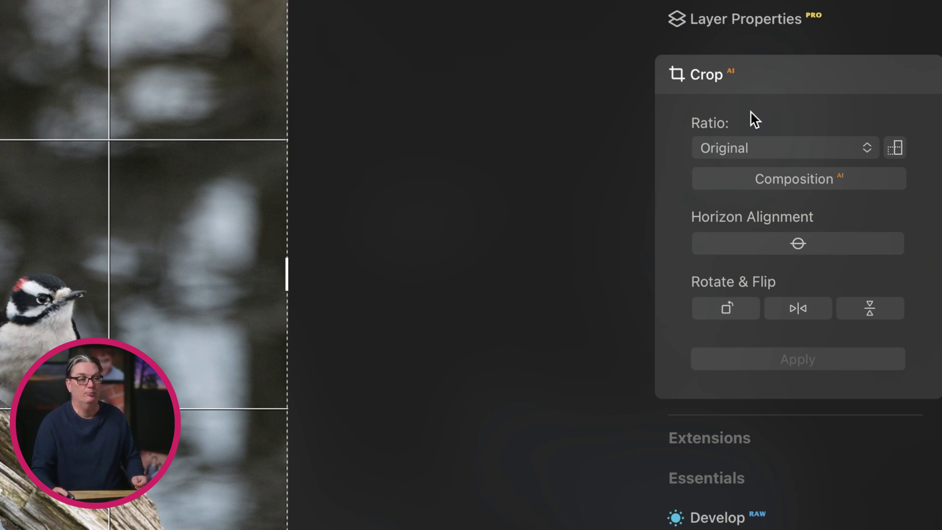
pyautogui.click(761, 145)
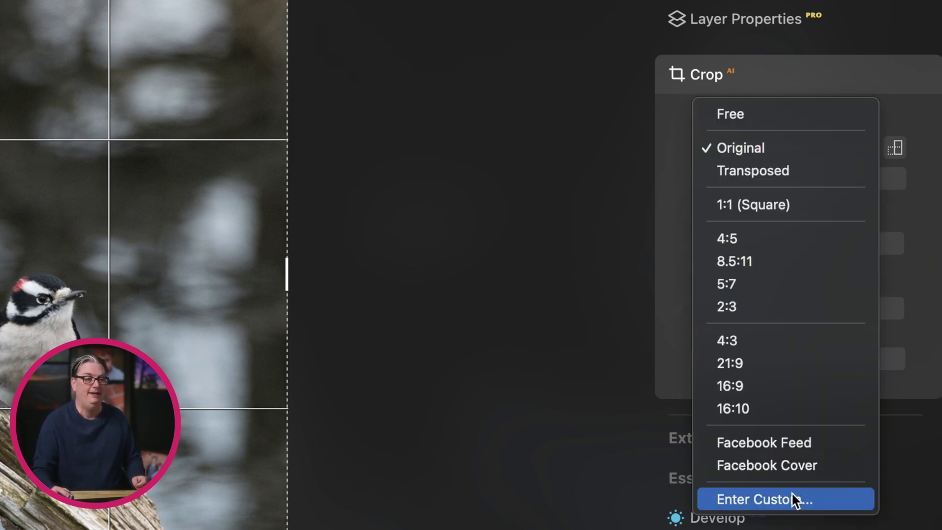
pyautogui.click(609, 367)
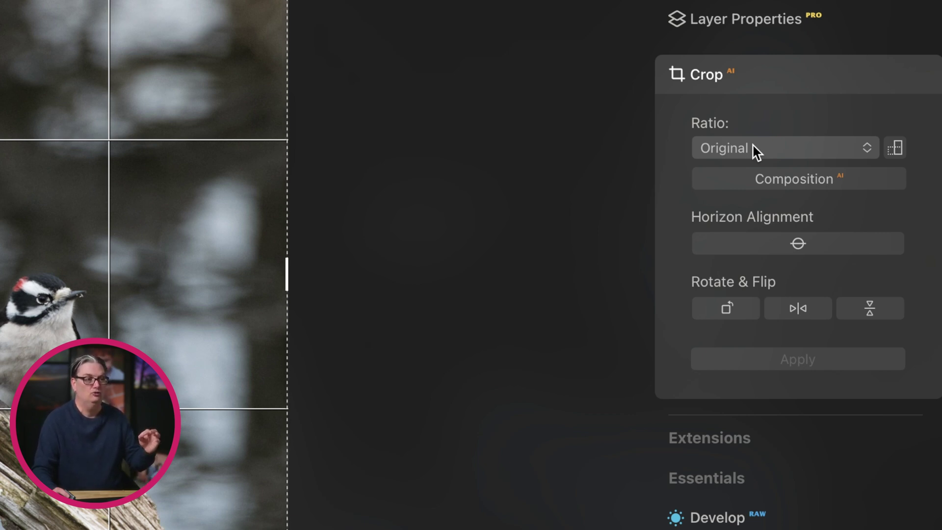
# Return the crop to Original orientation and choose the 4:5 portrait ratio
pyautogui.click(902, 147)
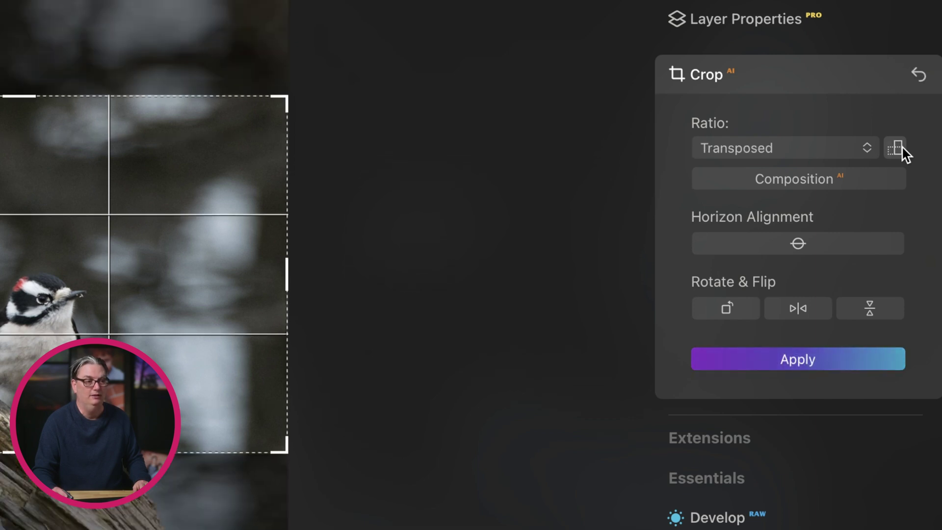
pyautogui.click(901, 148)
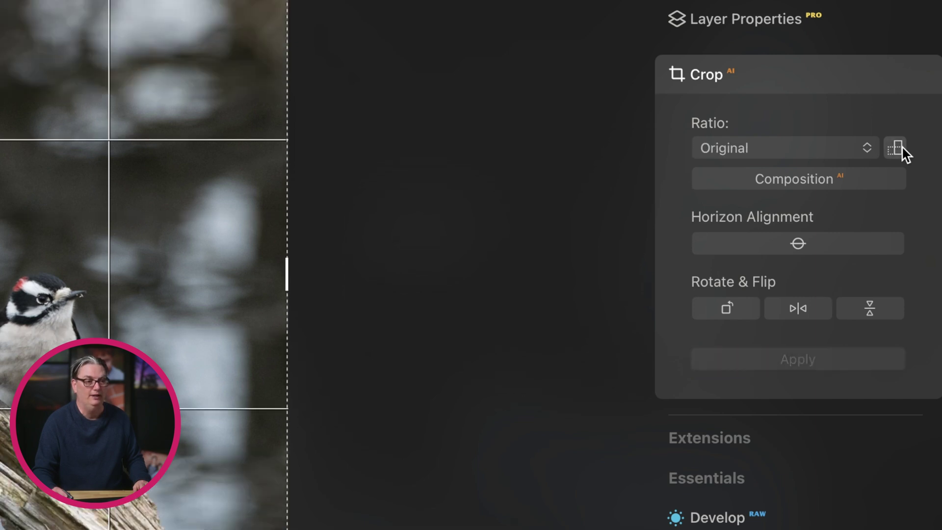
pyautogui.click(801, 146)
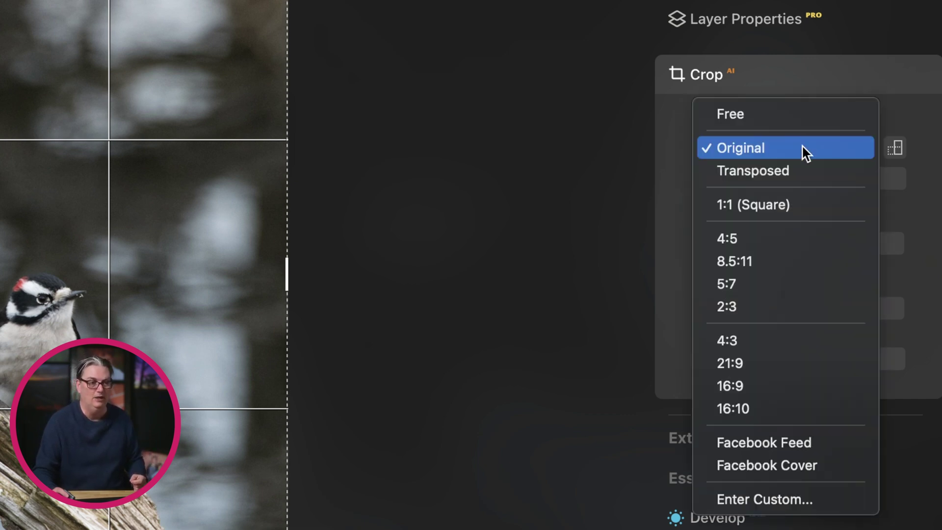
pyautogui.click(744, 234)
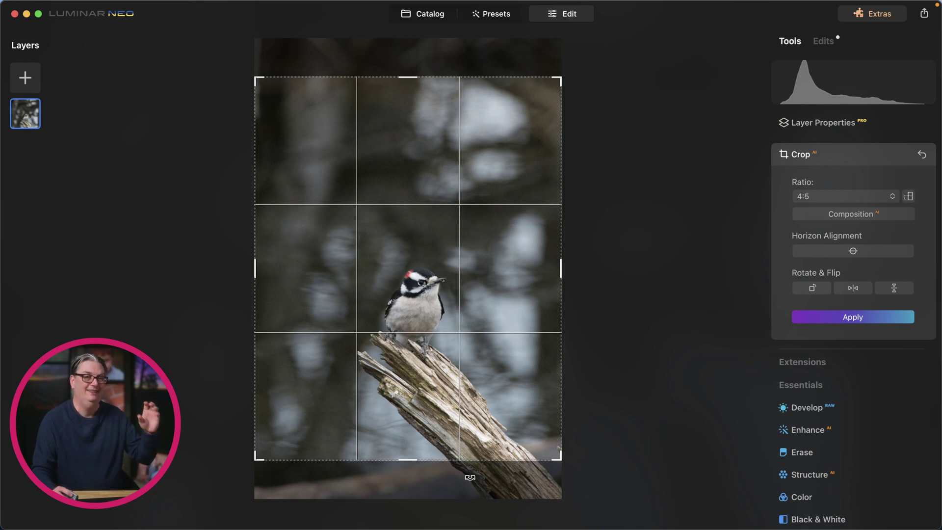
# Apply the 4:5 crop, reopen Crop AI and raise the photo inside the frame
pyautogui.click(861, 314)
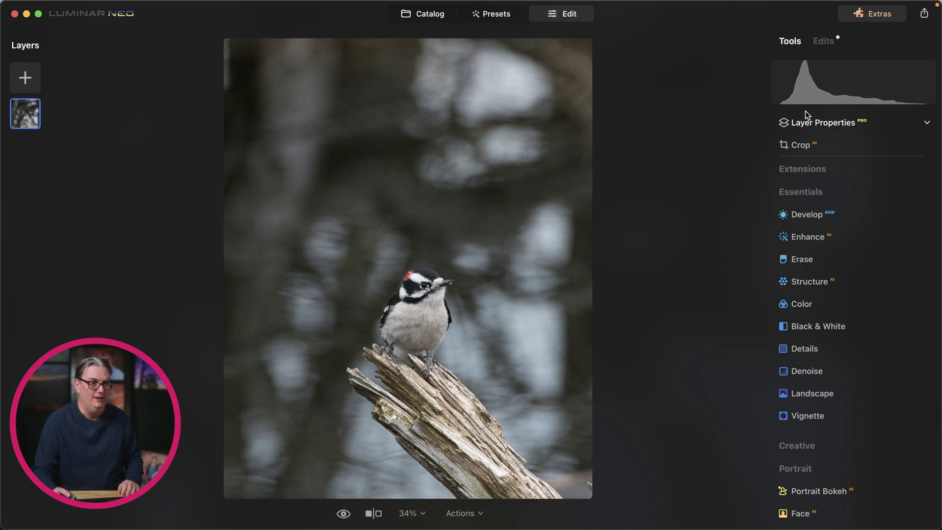
pyautogui.click(800, 145)
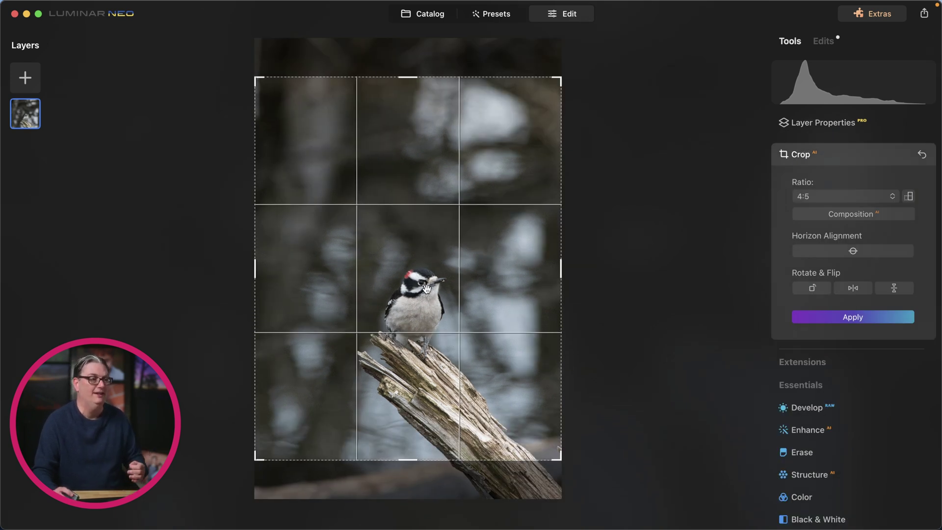
pyautogui.moveTo(425, 287); pyautogui.dragTo(427, 267)
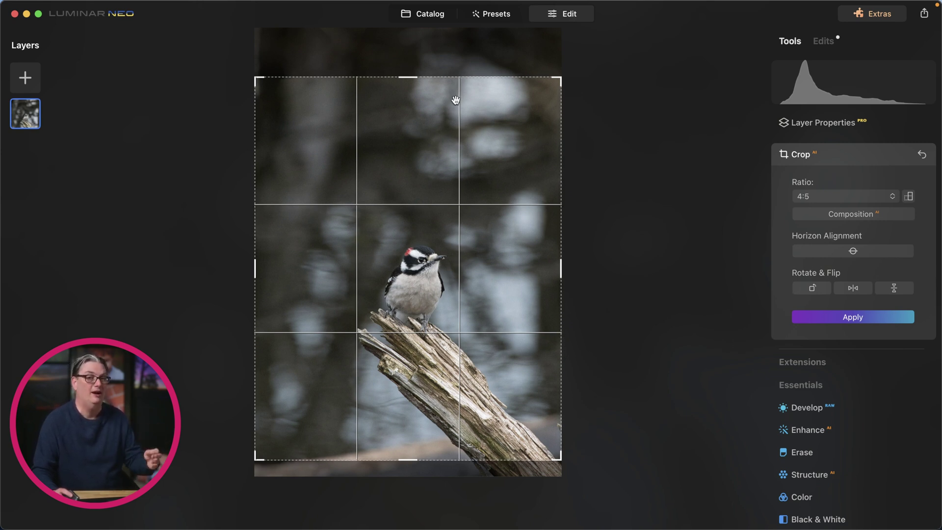
pyautogui.click(859, 196)
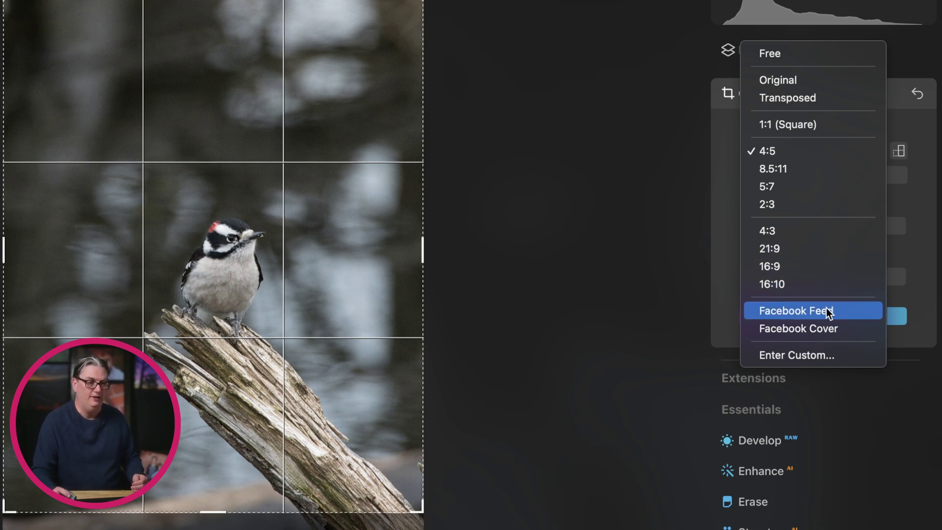
# Try the Facebook Cover ratio in landscape, then cancel a custom ratio entry
pyautogui.click(829, 328)
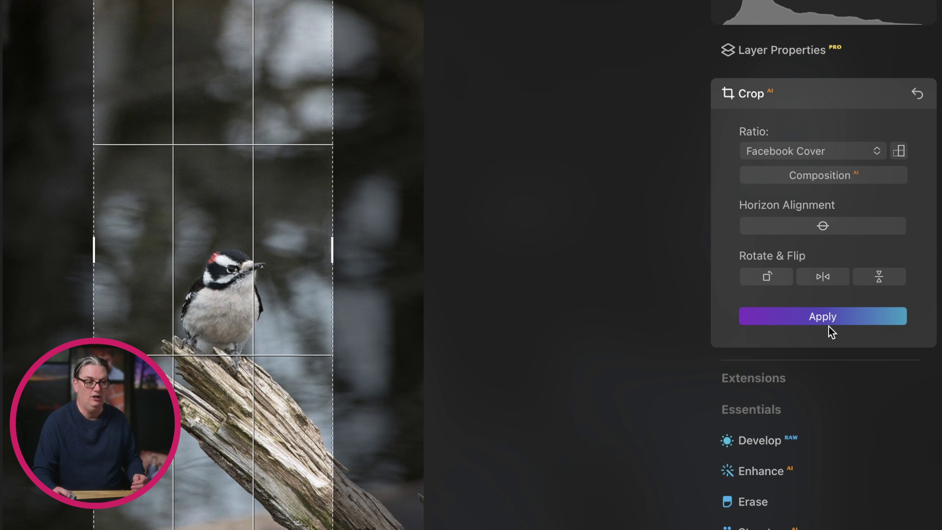
pyautogui.click(902, 152)
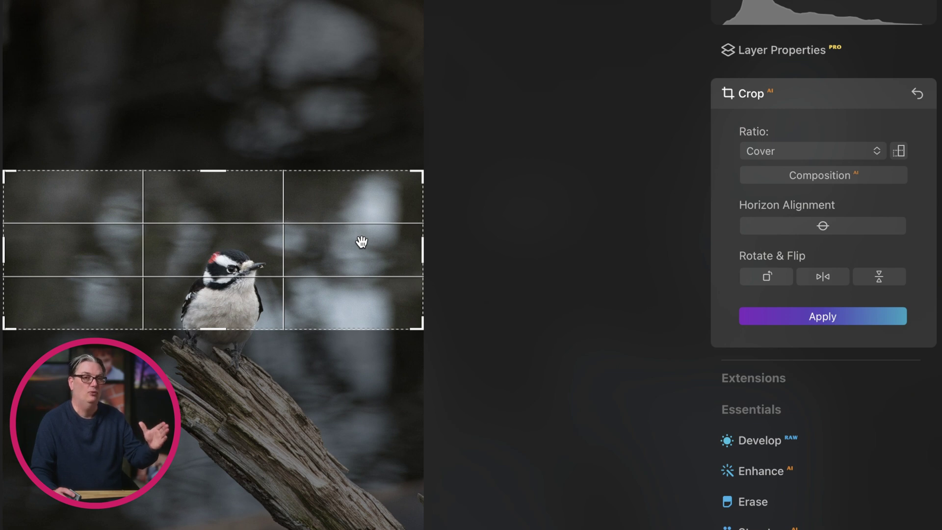
pyautogui.click(837, 151)
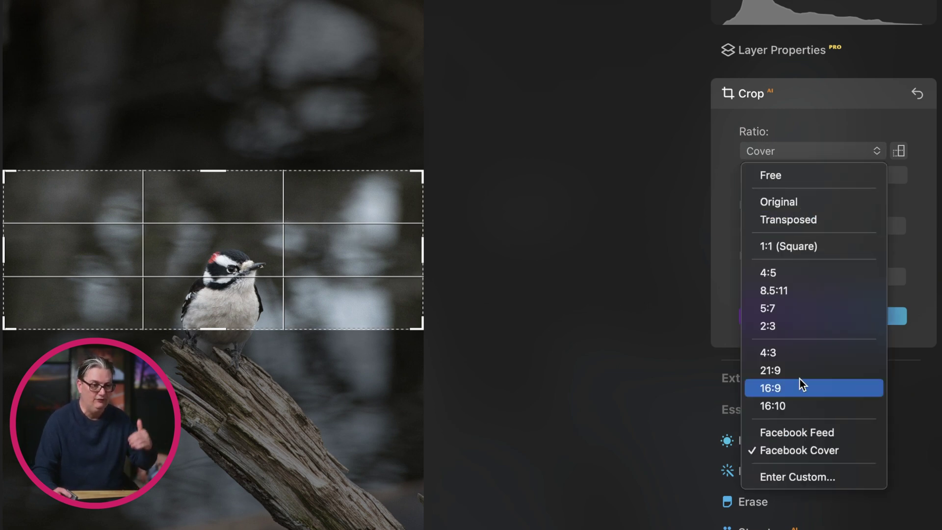
pyautogui.click(807, 477)
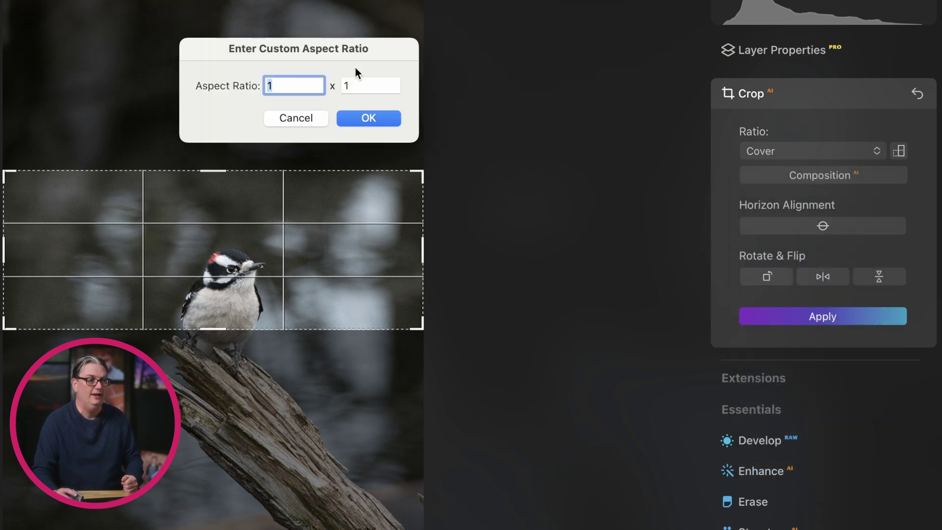
pyautogui.click(296, 117)
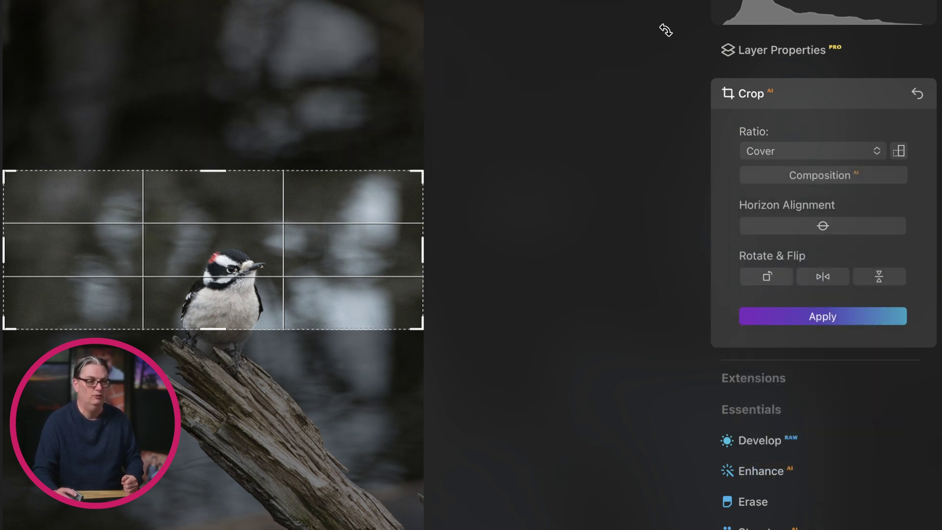
# Set the crop ratio back to Original, then switch it to Free
pyautogui.click(840, 145)
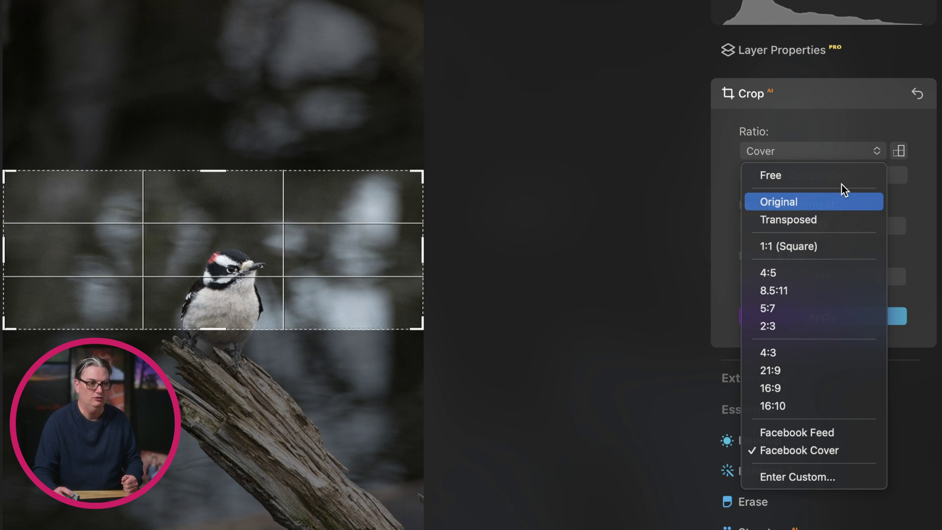
pyautogui.click(837, 200)
pyautogui.click(831, 150)
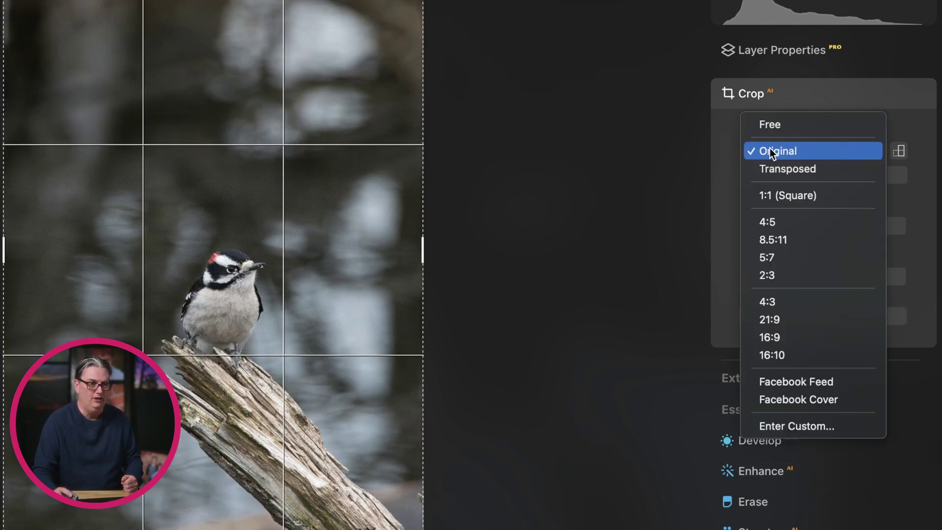
pyautogui.click(773, 127)
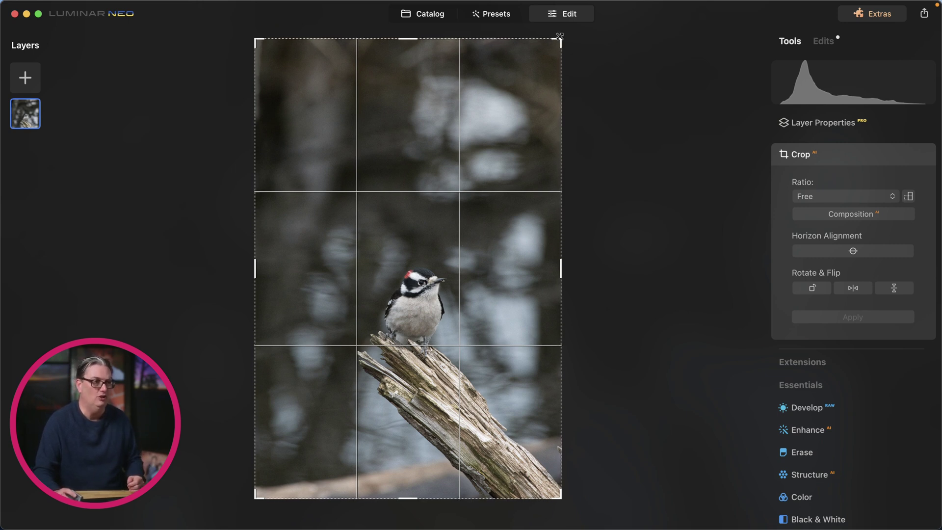
# Pull the crop in from the top-right corner and set the ratio to Original
pyautogui.moveTo(559, 39); pyautogui.dragTo(505, 185)
pyautogui.click(843, 195)
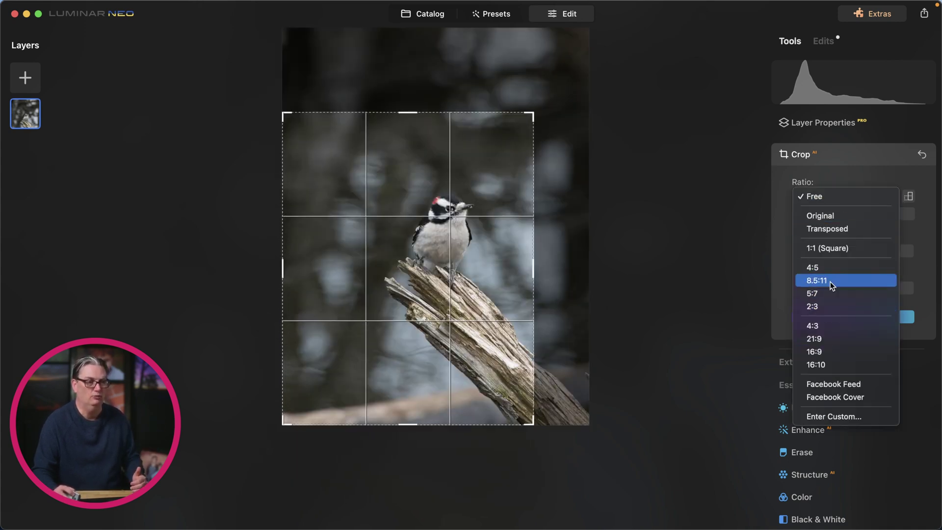
pyautogui.press('Escape')
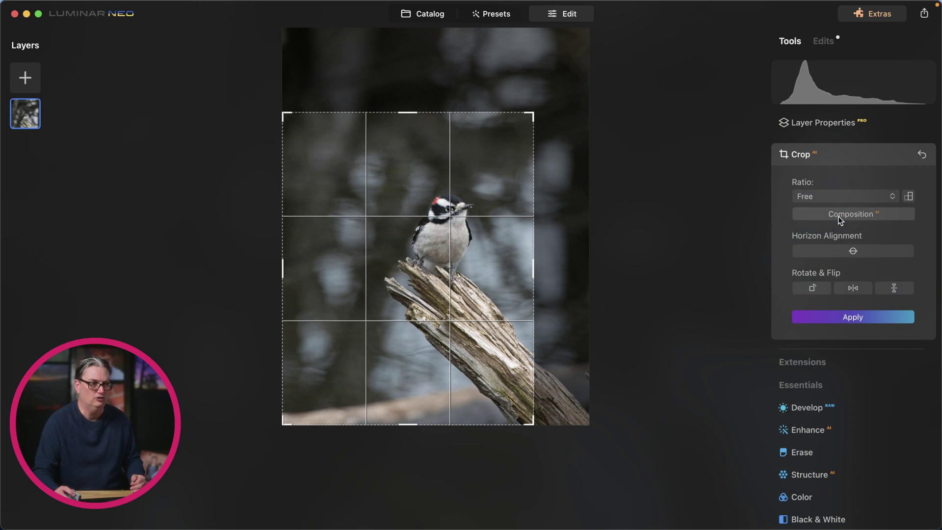
pyautogui.click(839, 215)
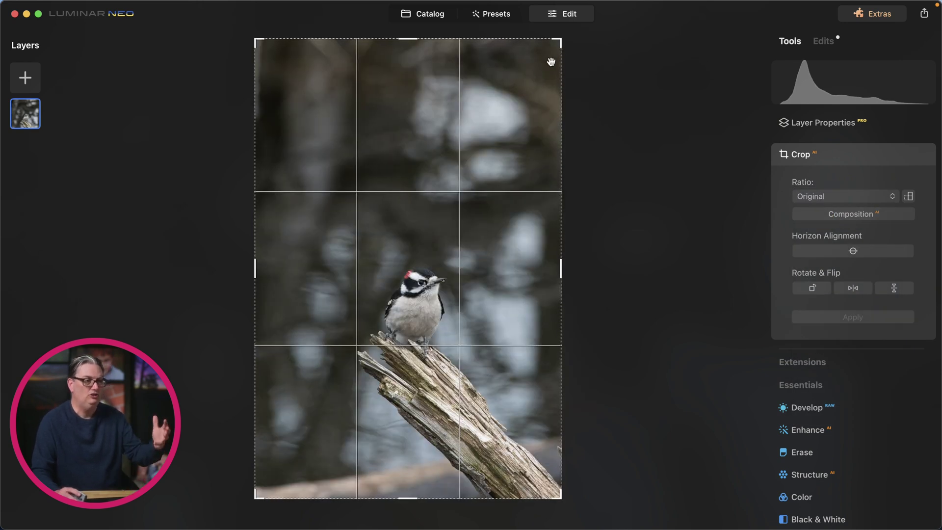
# Shrink the crop further, move the bird toward the upper left, and rotate about 3°
pyautogui.moveTo(560, 39); pyautogui.dragTo(456, 140)
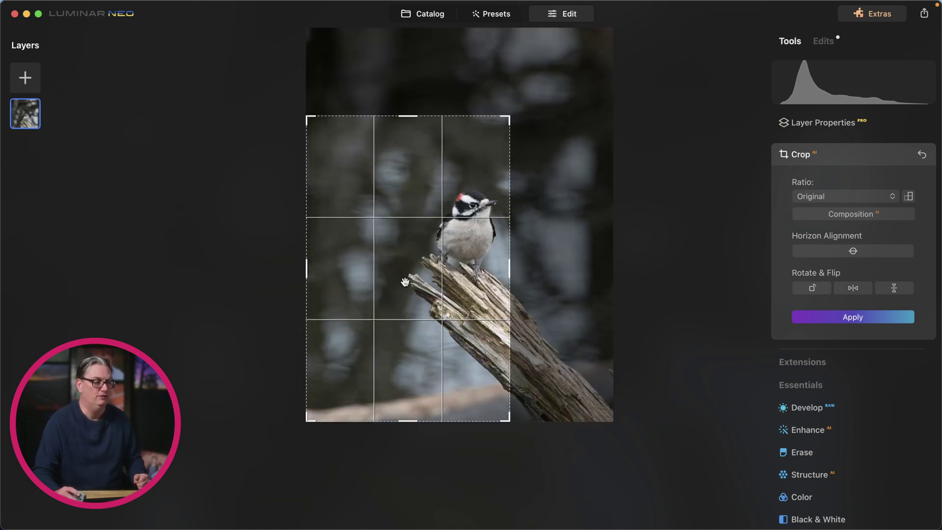
pyautogui.moveTo(420, 242); pyautogui.dragTo(278, 227)
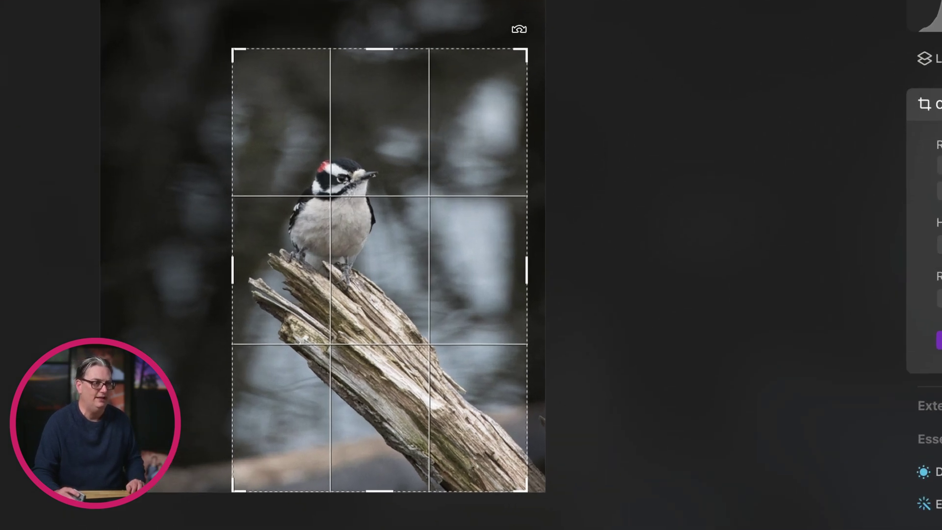
pyautogui.moveTo(529, 30)
pyautogui.mouseDown()
pyautogui.moveTo(538, 37)
pyautogui.moveTo(525, 11)
pyautogui.mouseUp()
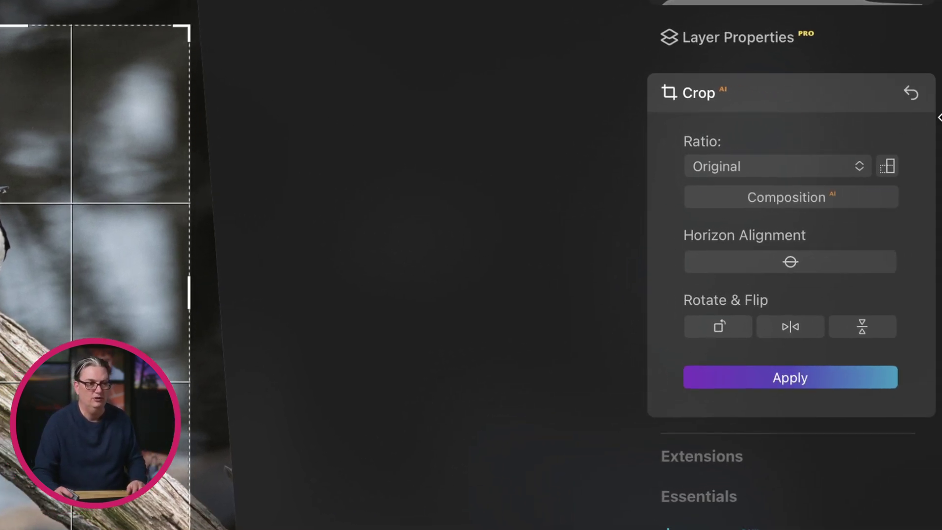
# Reset all crop adjustments on the woodpecker photo with the Crop reset arrow
pyautogui.click(910, 92)
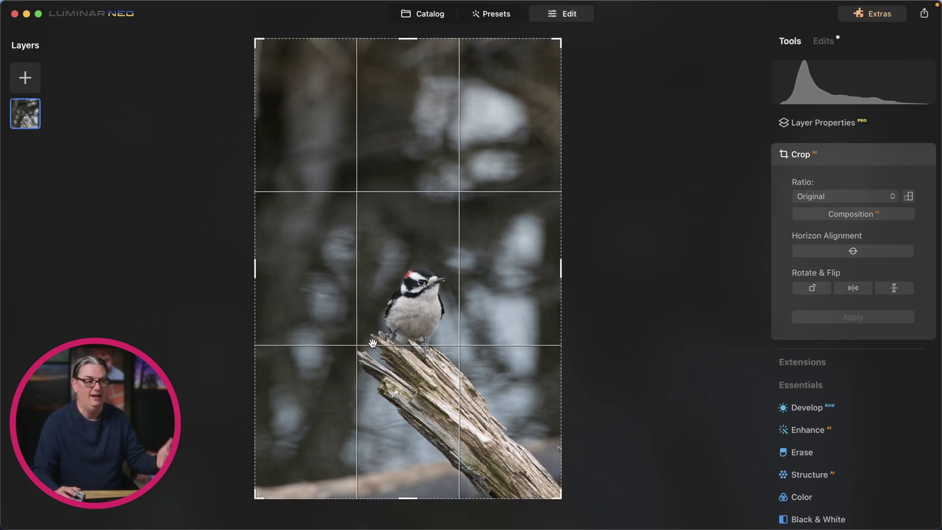
# Apply Composition AI, then resize the crop and shift the photo so the woodpecker sits upper-left
pyautogui.click(853, 214)
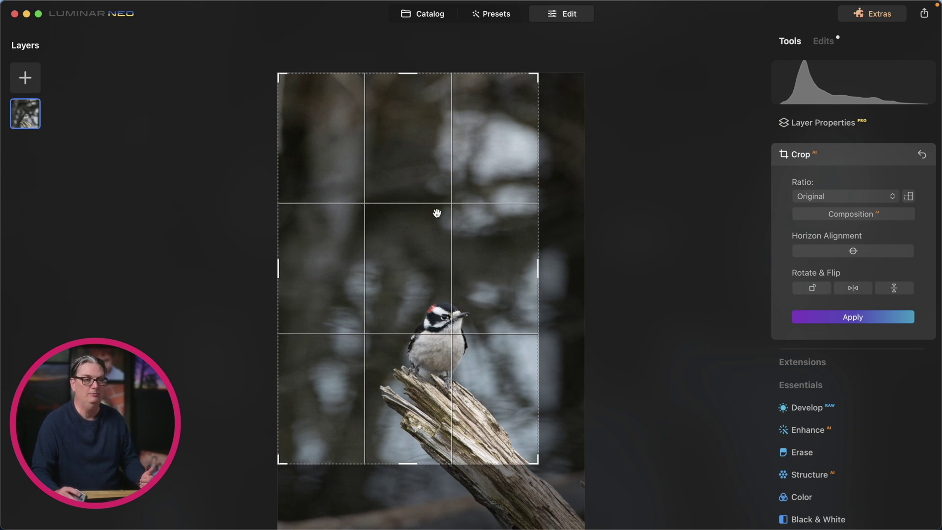
pyautogui.moveTo(448, 320); pyautogui.dragTo(377, 199)
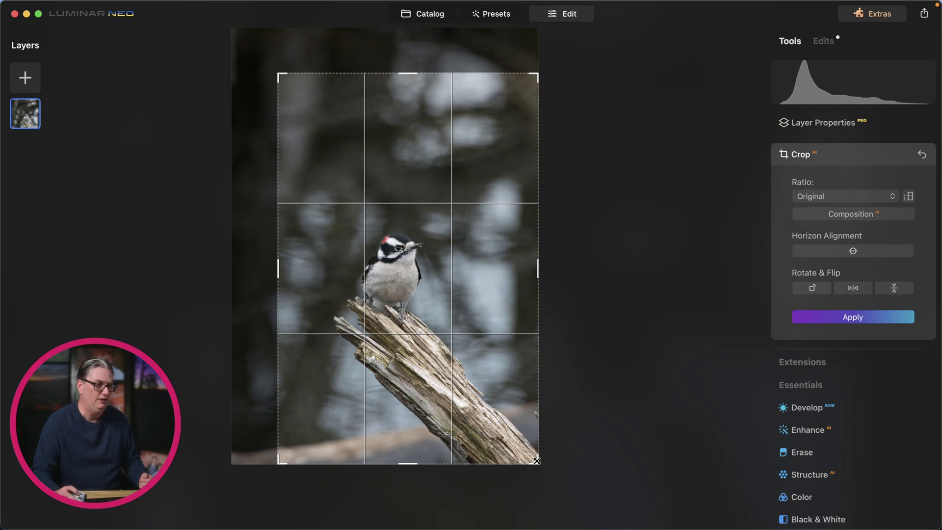
pyautogui.moveTo(537, 460); pyautogui.dragTo(456, 340)
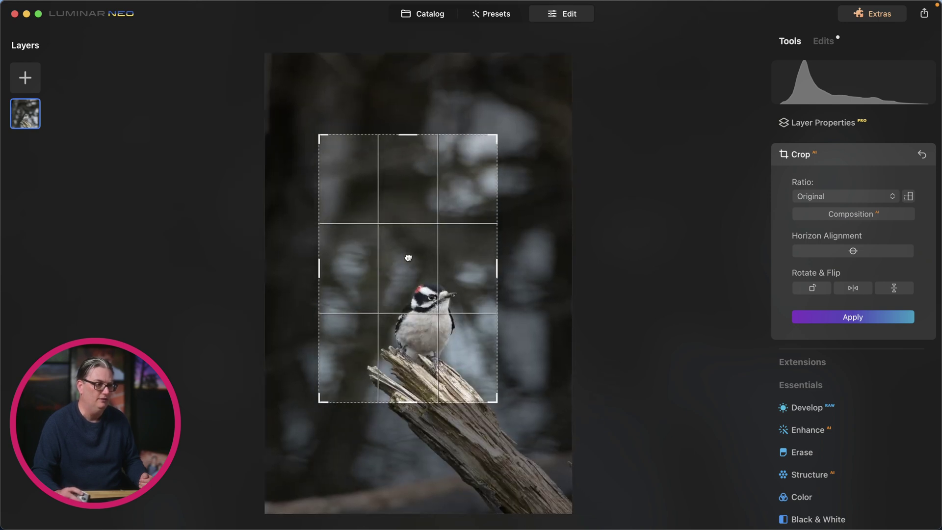
pyautogui.moveTo(408, 257); pyautogui.dragTo(364, 174)
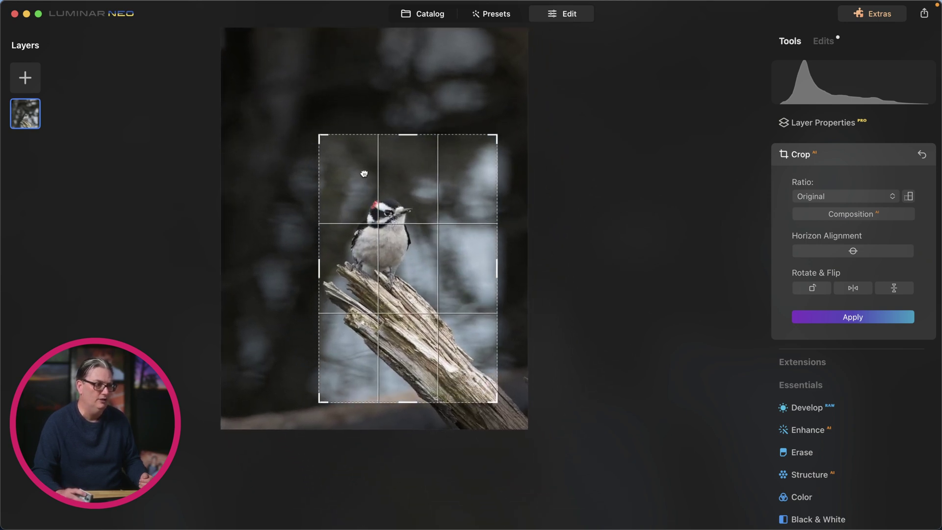
pyautogui.moveTo(495, 402); pyautogui.dragTo(515, 429)
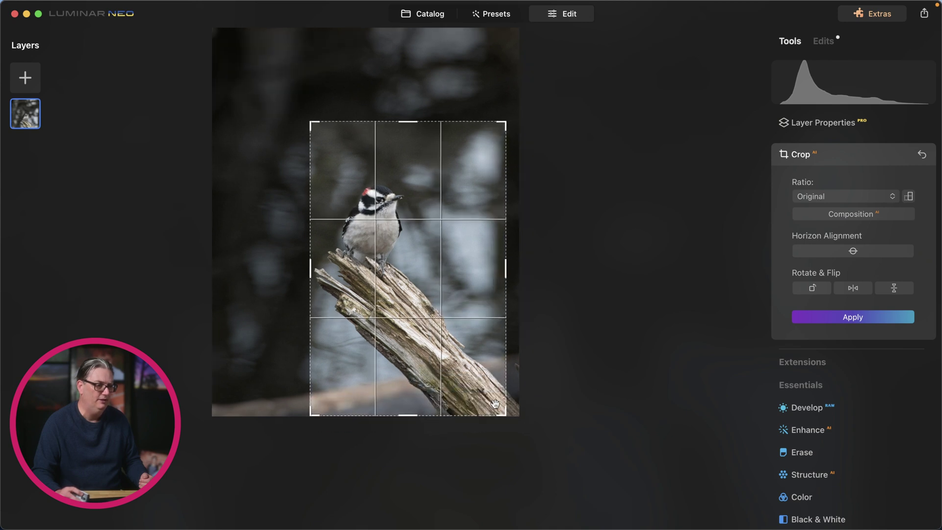
pyautogui.moveTo(432, 354); pyautogui.dragTo(439, 360)
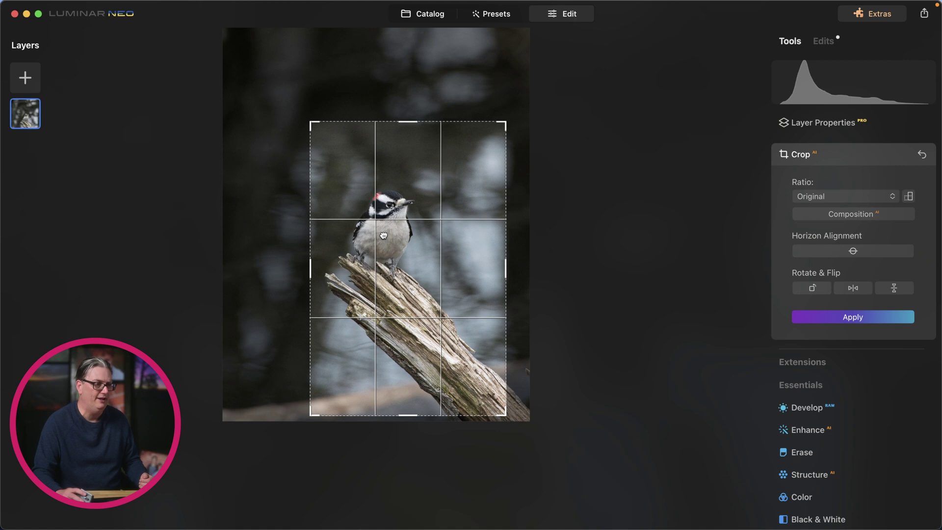
pyautogui.moveTo(384, 236); pyautogui.dragTo(382, 235)
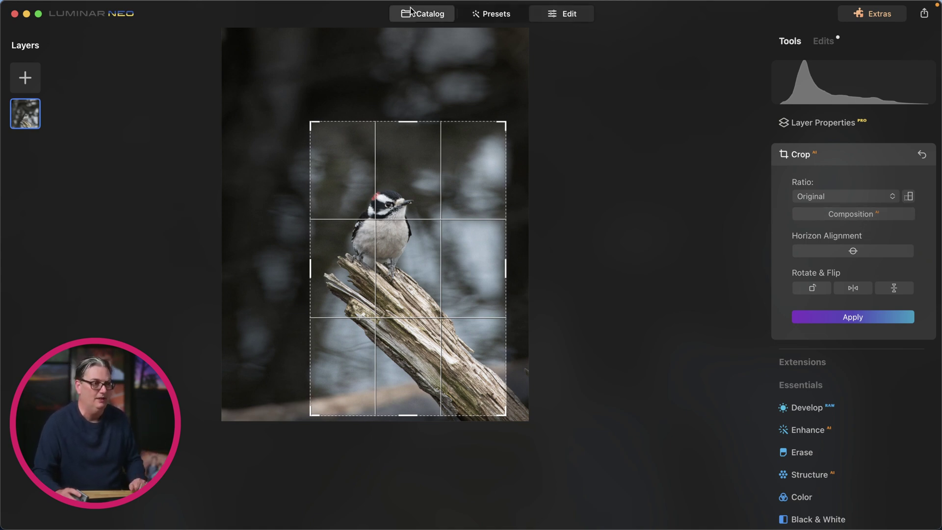
# Reset the woodpecker crop, then open the pier photo from Catalog and start cropping it
pyautogui.click(923, 155)
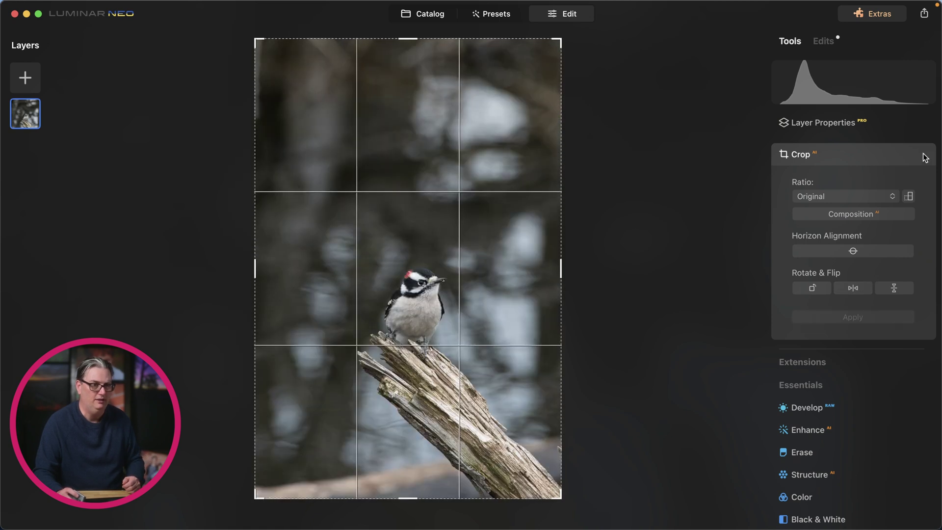
pyautogui.click(425, 14)
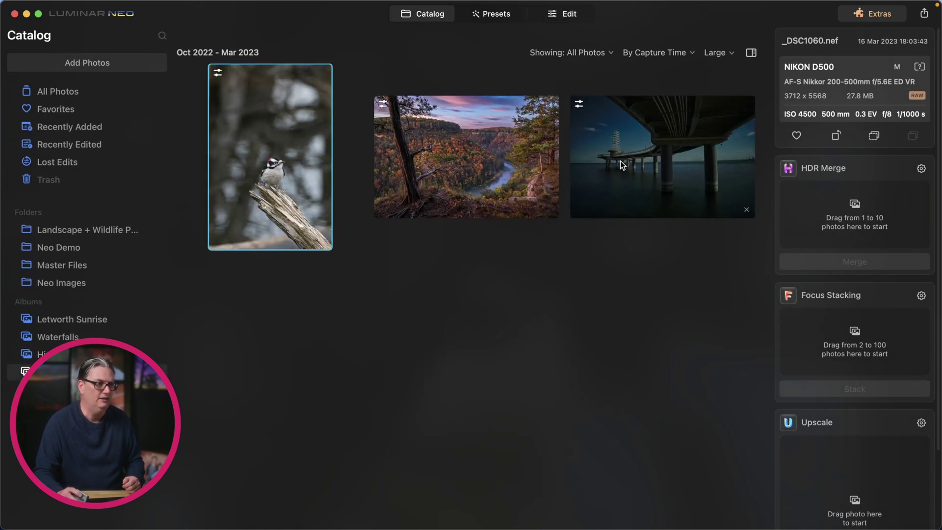
pyautogui.click(622, 165)
pyautogui.click(576, 18)
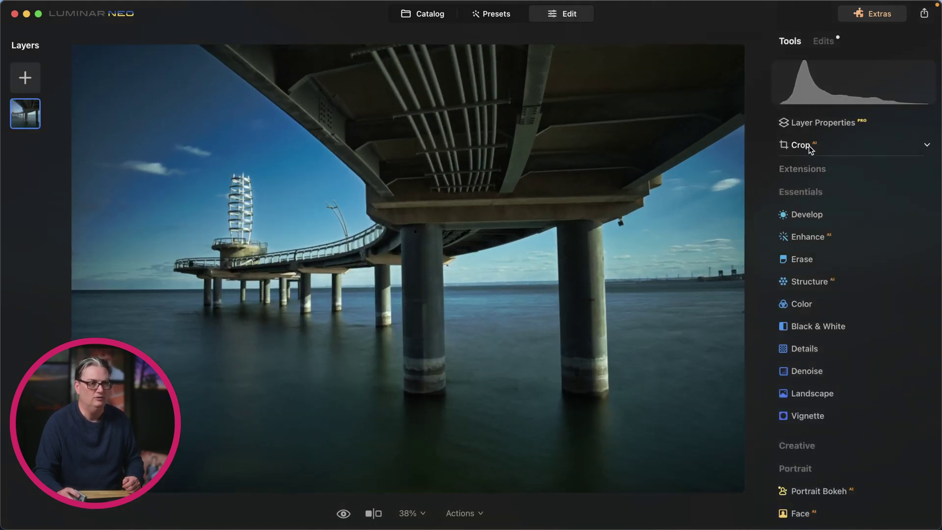
pyautogui.click(809, 145)
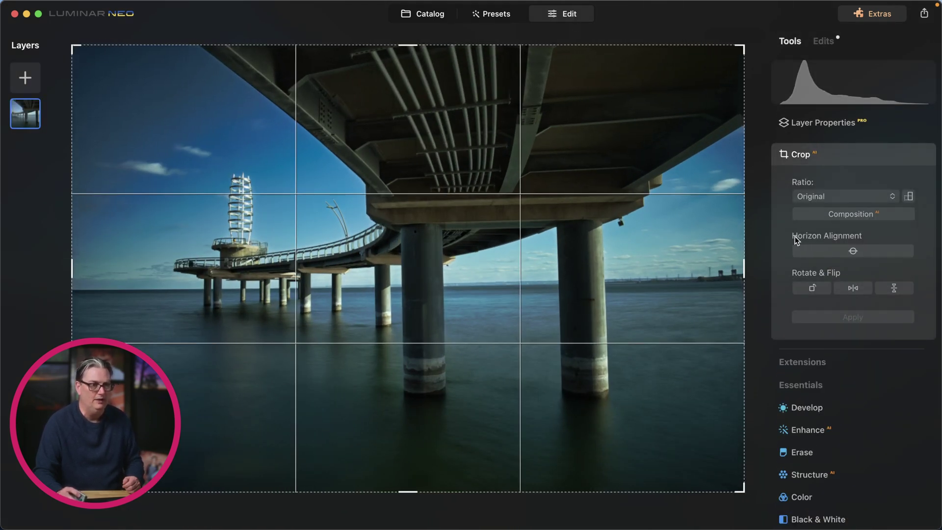
# Level the pier photo's horizon automatically, trying a manual 2° tilt in between
pyautogui.click(853, 251)
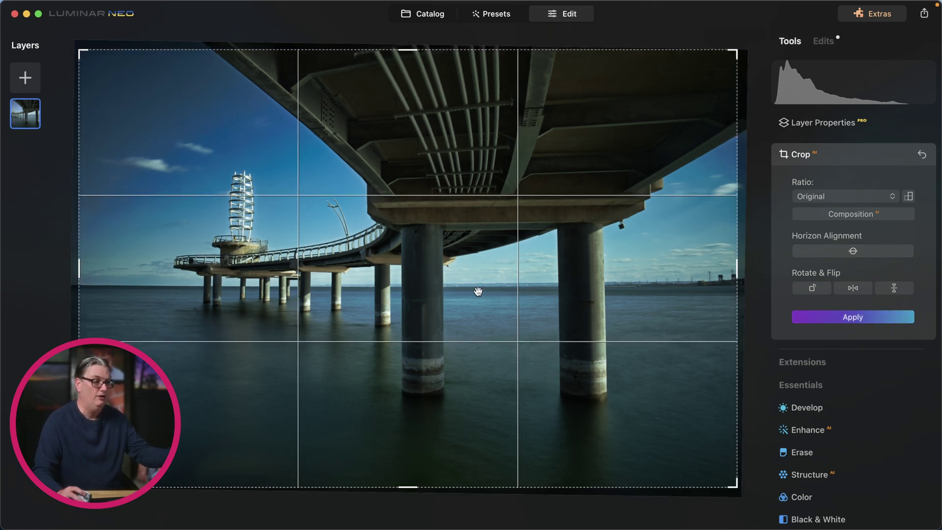
pyautogui.moveTo(756, 159)
pyautogui.mouseDown()
pyautogui.moveTo(753, 143)
pyautogui.moveTo(770, 163)
pyautogui.mouseUp()
pyautogui.click(853, 253)
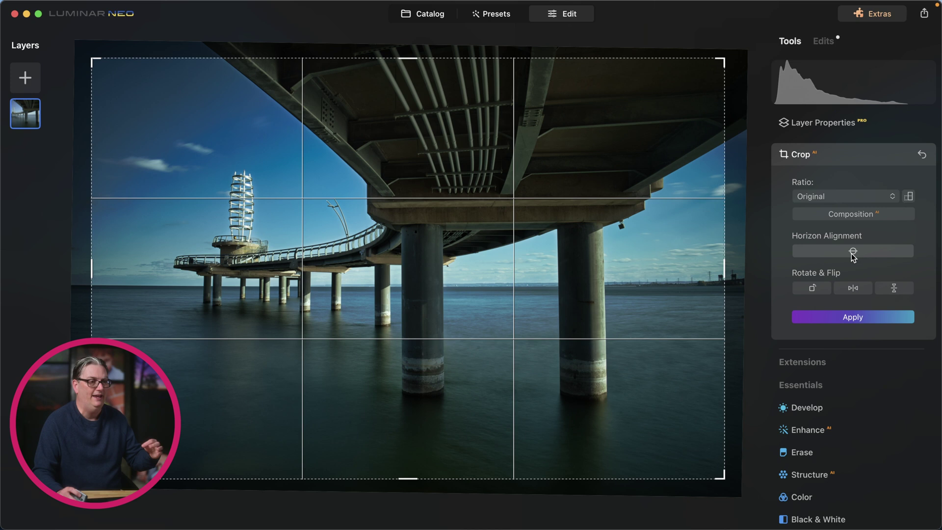
# Try mirroring, flipping and 90° rotation, then reset the pier photo to its original orientation
pyautogui.click(854, 288)
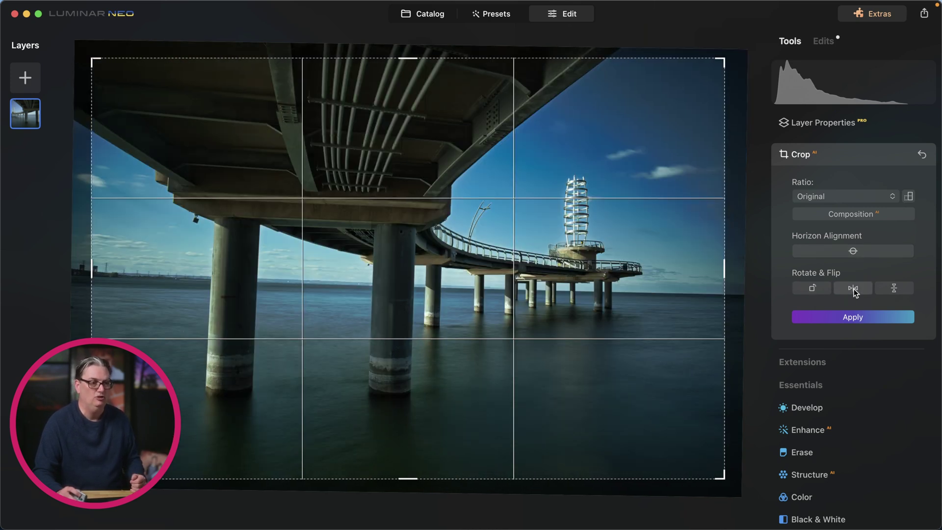
pyautogui.click(853, 288)
pyautogui.click(893, 289)
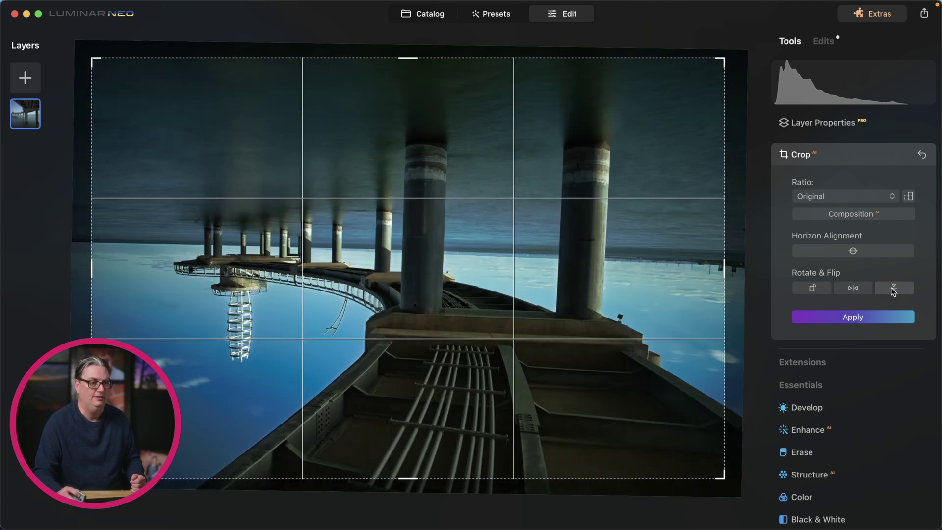
pyautogui.click(812, 288)
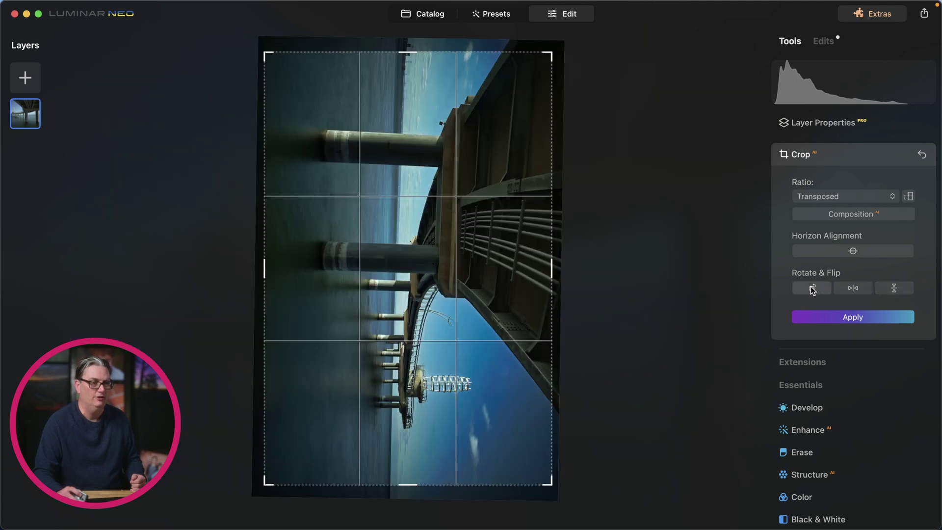
pyautogui.click(922, 156)
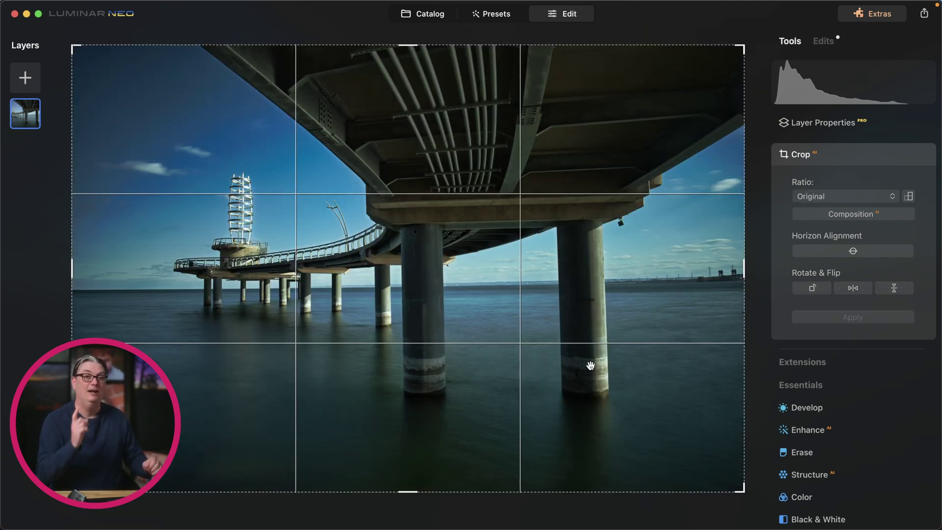